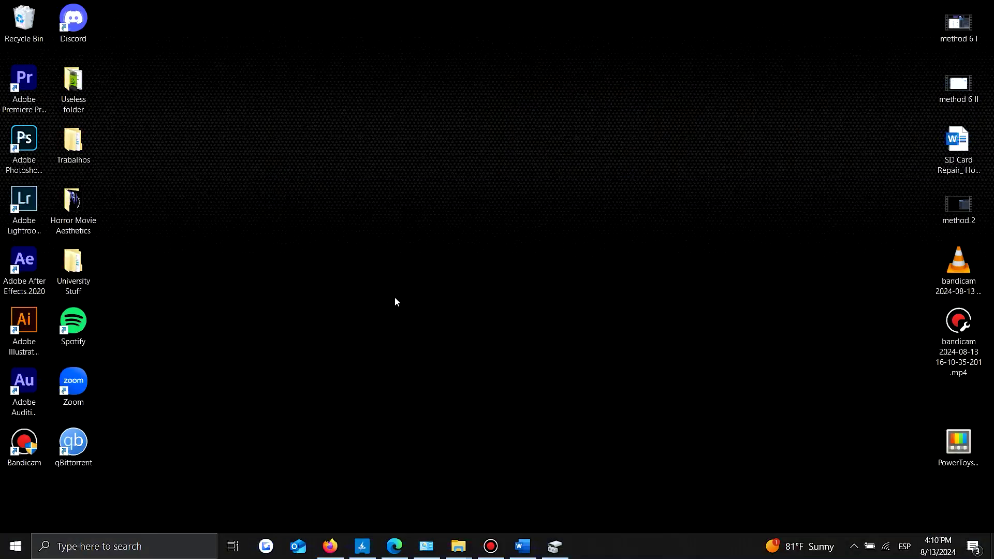
- Open the Win+X power-user menu of system administration tools
key("super+x")
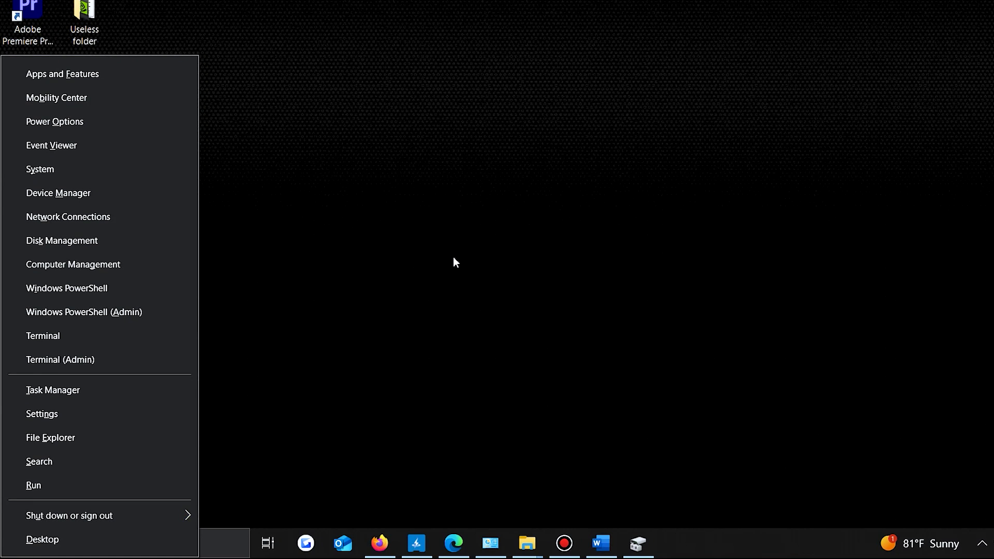
- In Disk Management, change the SD card volume's drive letter from D to U
left_click(160, 239)
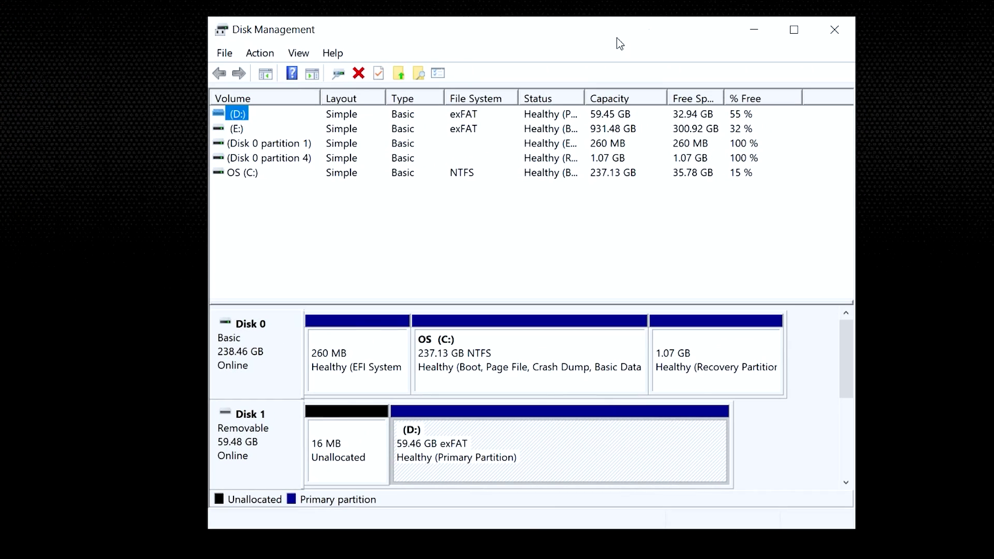
right_click(239, 118)
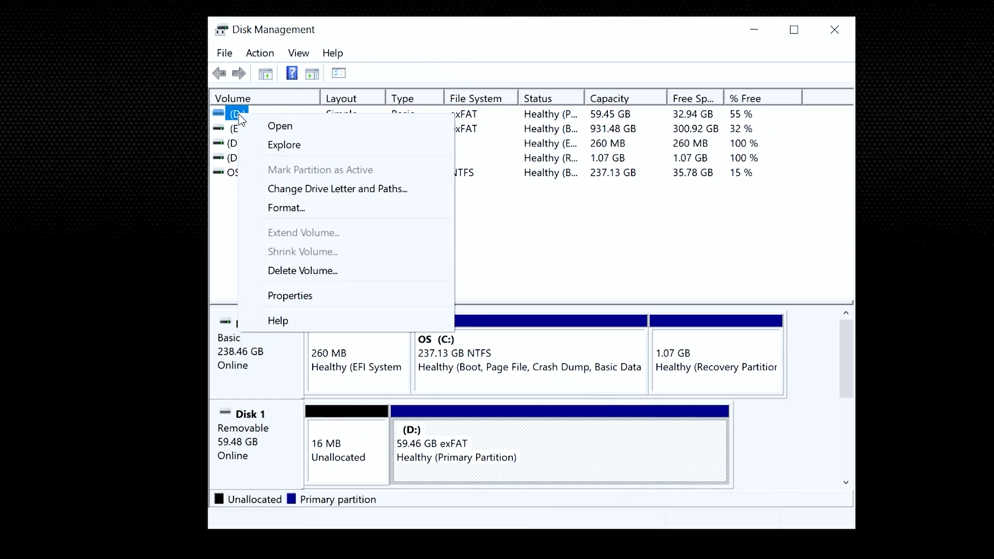
left_click(264, 191)
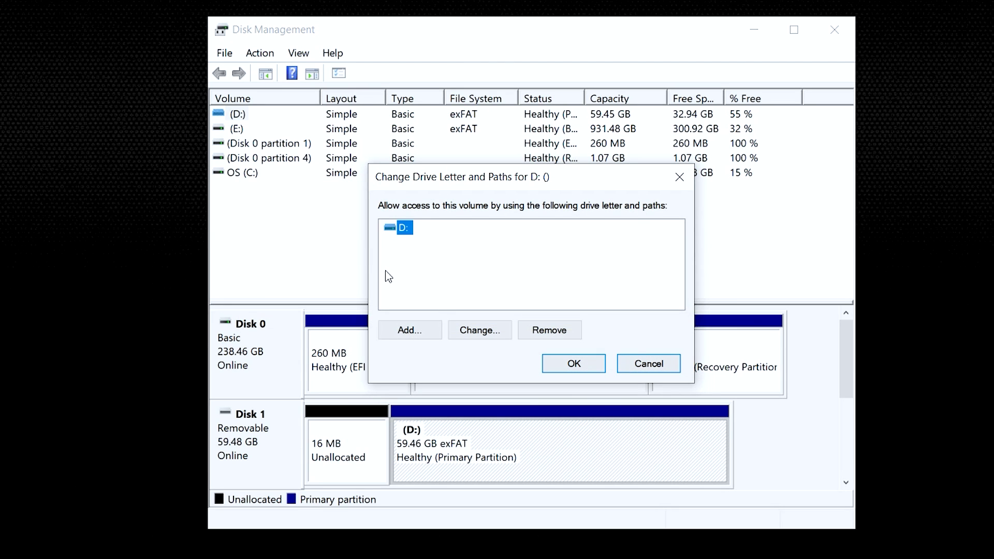
left_click(486, 338)
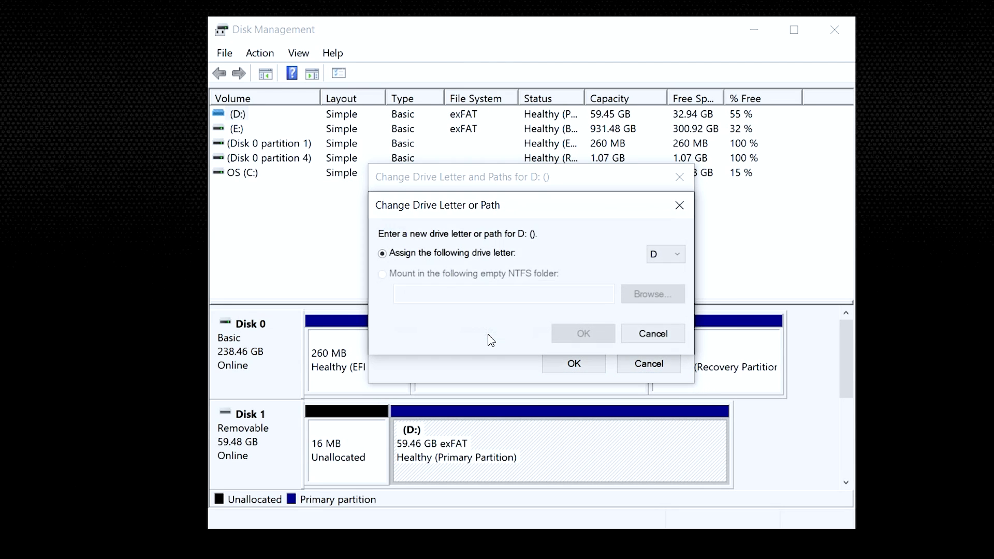
left_click(669, 256)
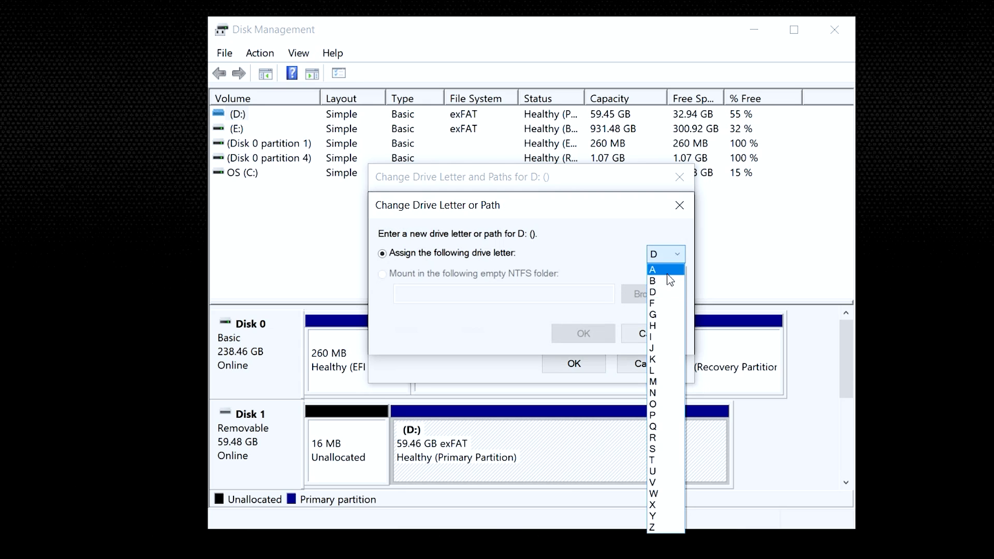
left_click(658, 471)
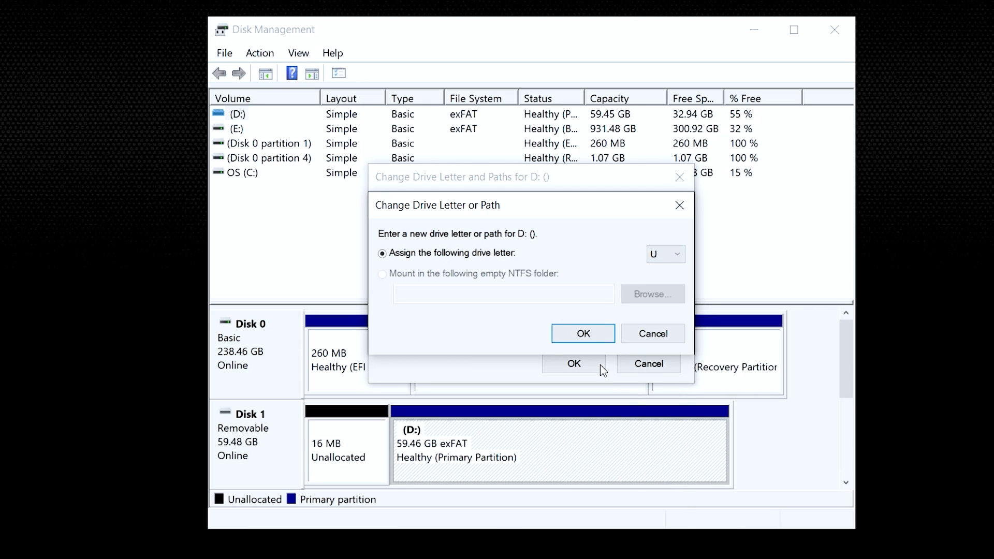
left_click(591, 334)
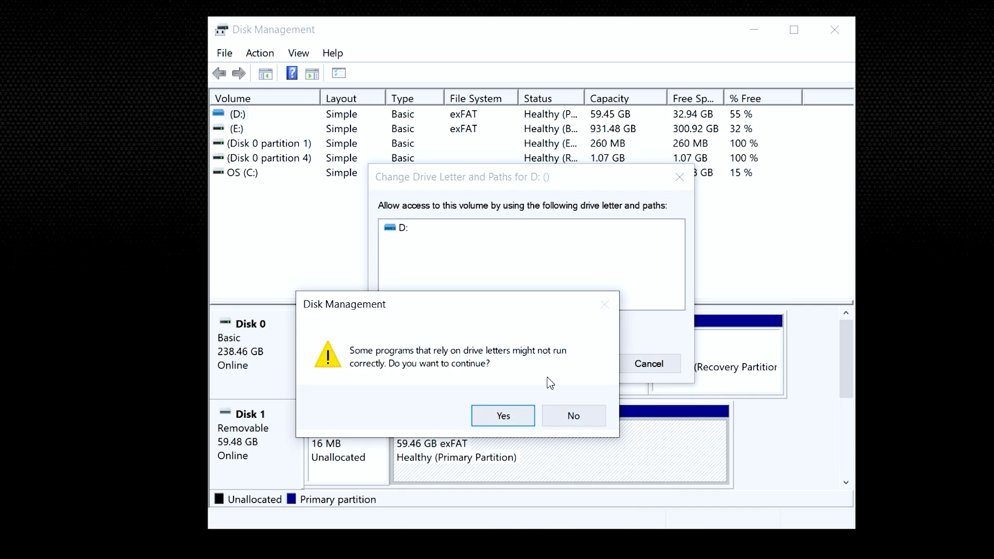
left_click(515, 420)
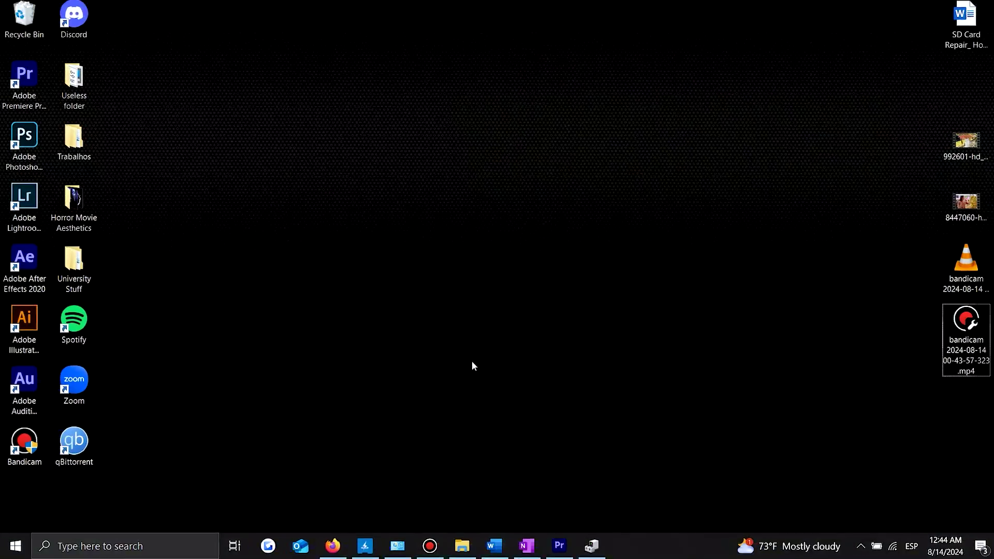
- Search Windows for 'device manager'
left_click(143, 547)
type("device manager")
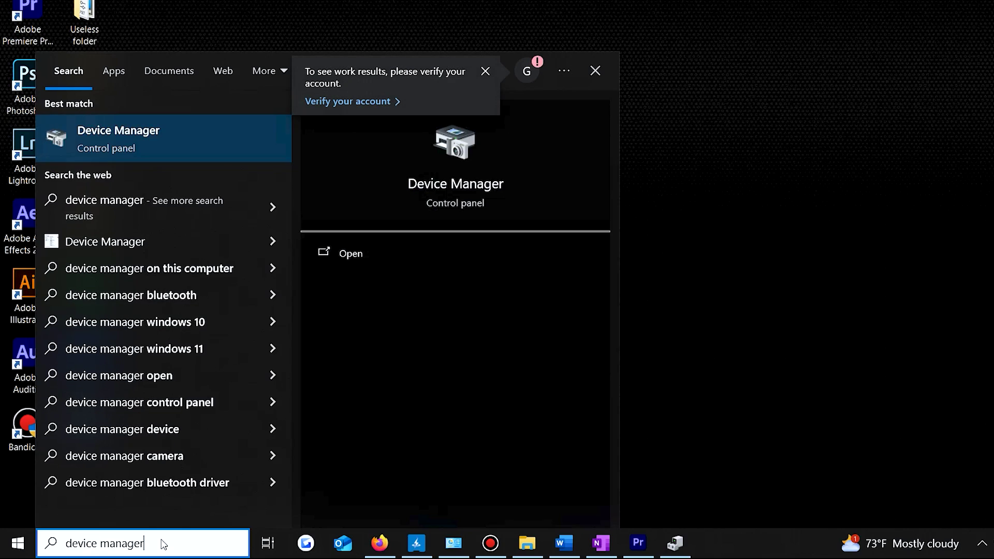
- Update the SDXC Card disk driver automatically, then switch to browsing for drivers manually
left_click(452, 253)
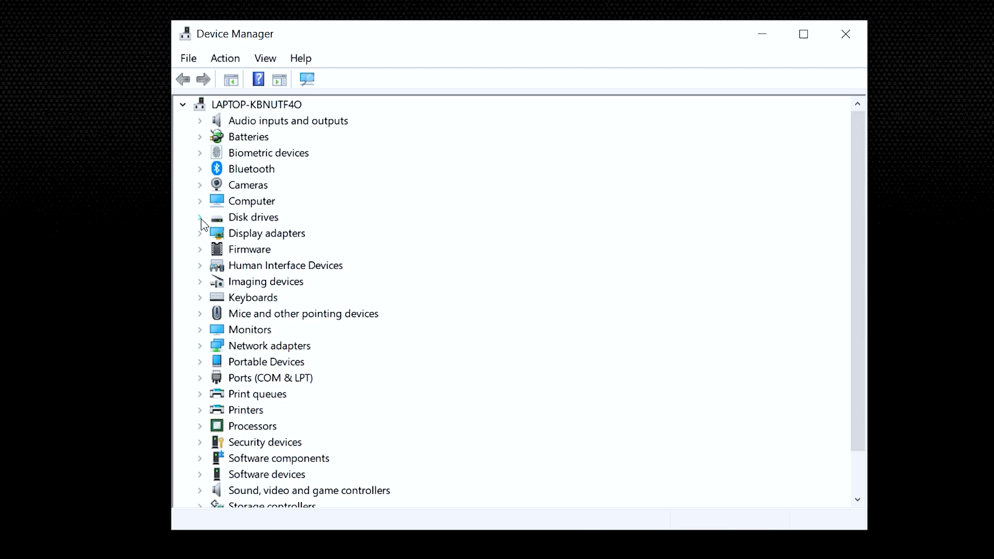
left_click(201, 218)
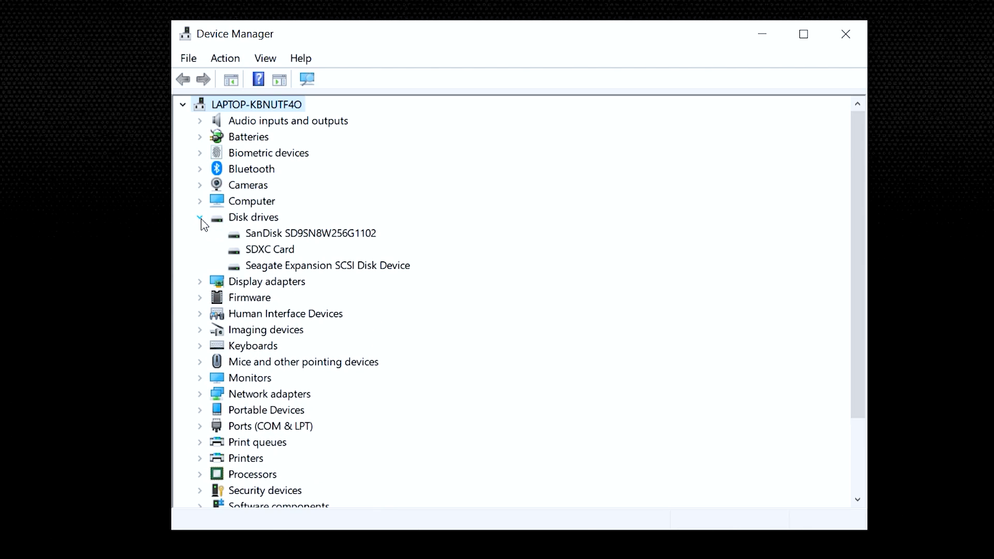
left_click(251, 253)
right_click(251, 253)
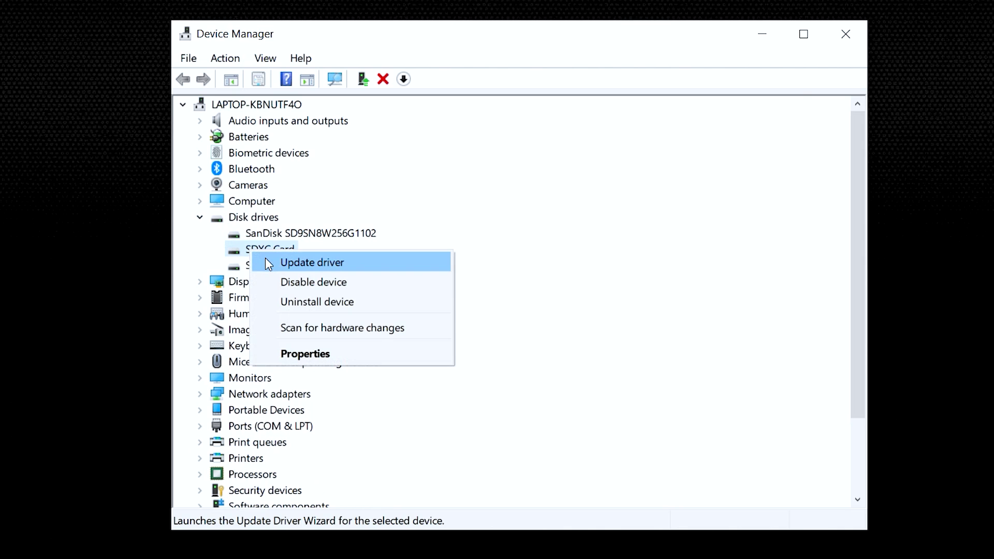
left_click(265, 260)
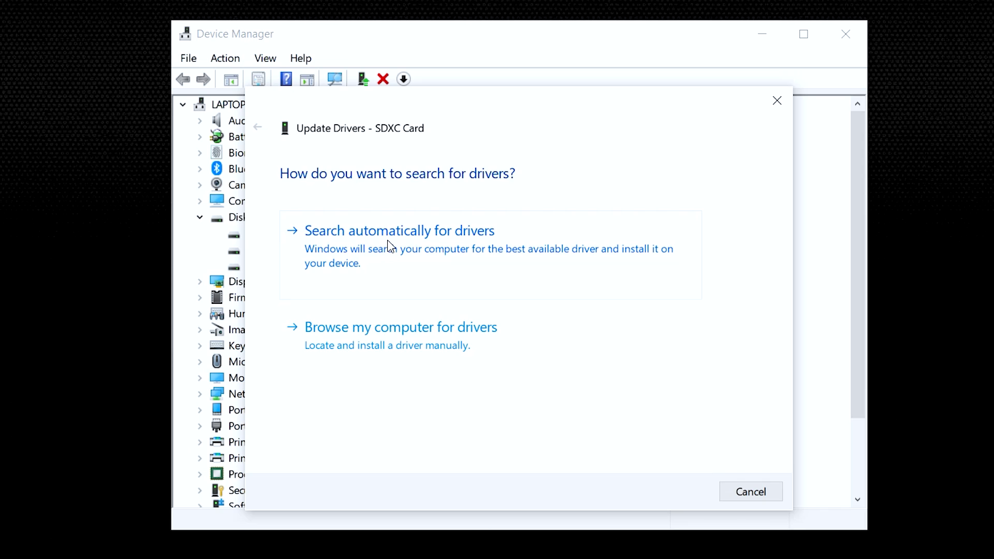
left_click(388, 240)
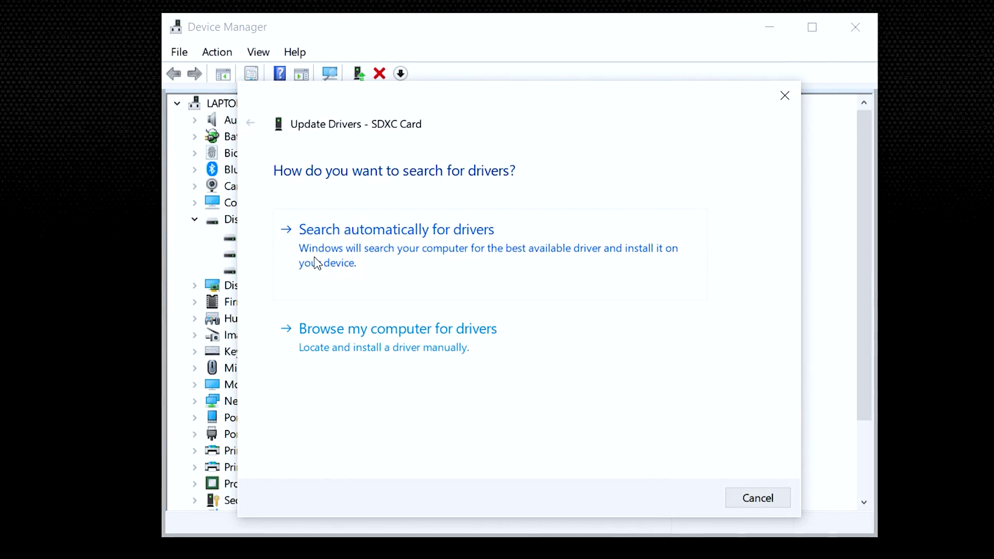
left_click(357, 332)
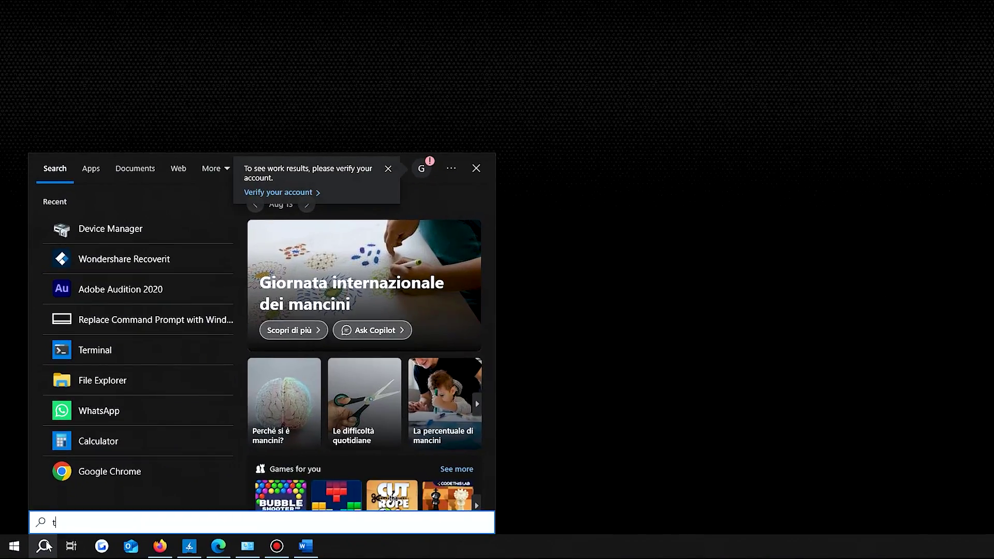
- Run Terminal as administrator and use diskpart to list volumes and select volume D
type("erminal")
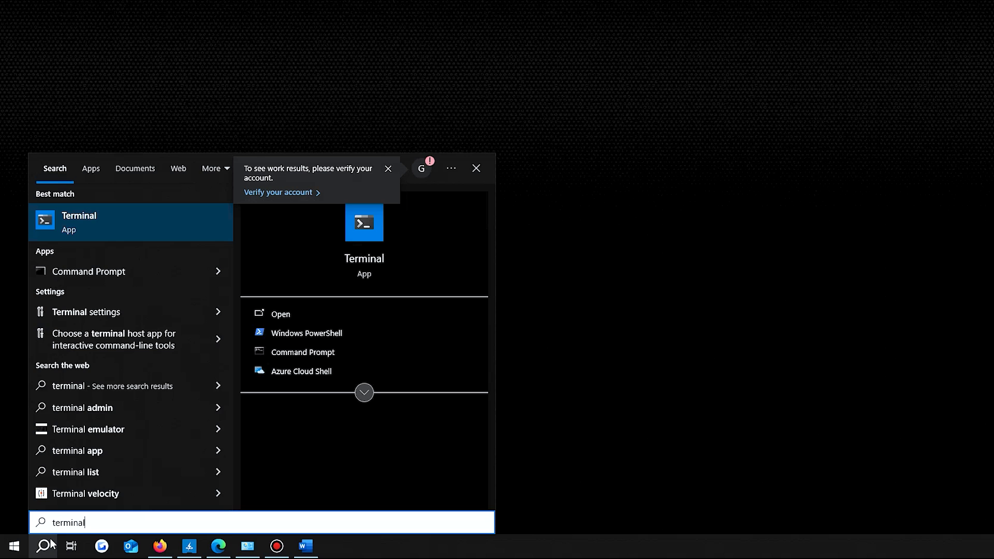
right_click(191, 234)
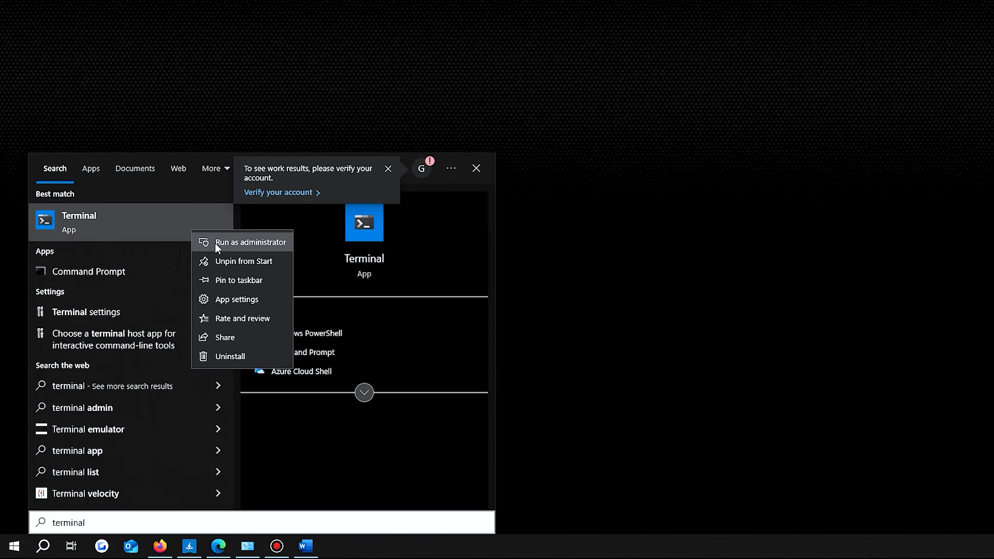
left_click(215, 244)
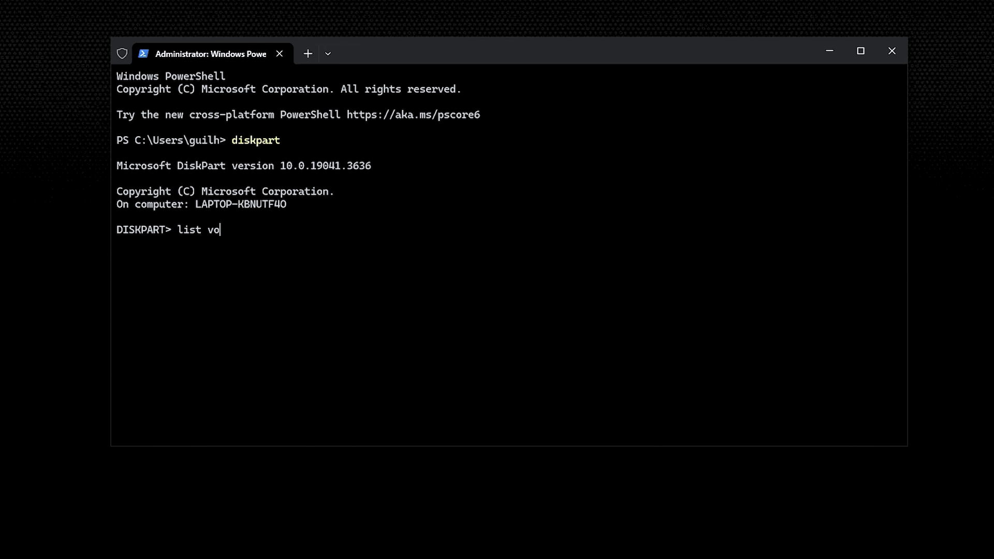
key("Return")
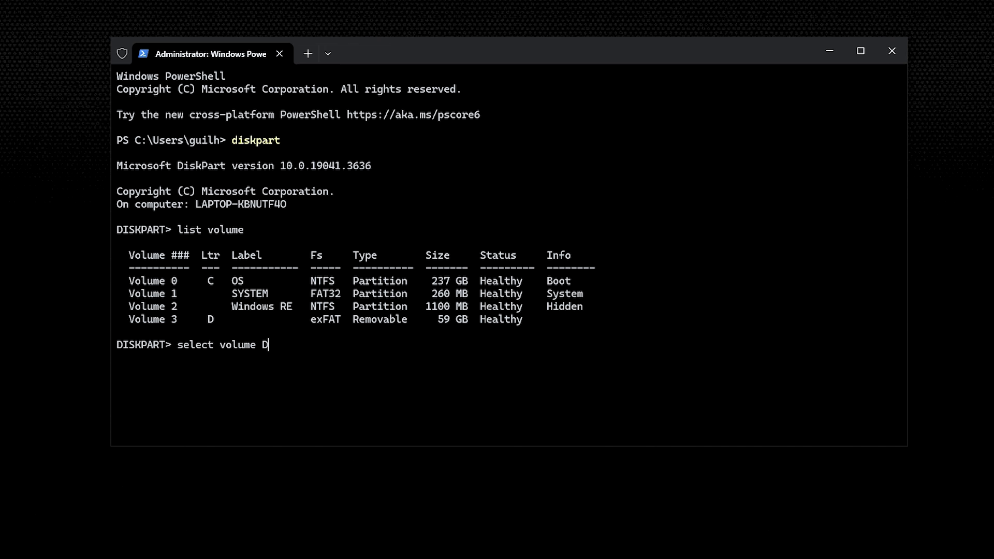
type("select volume D")
key("Return")
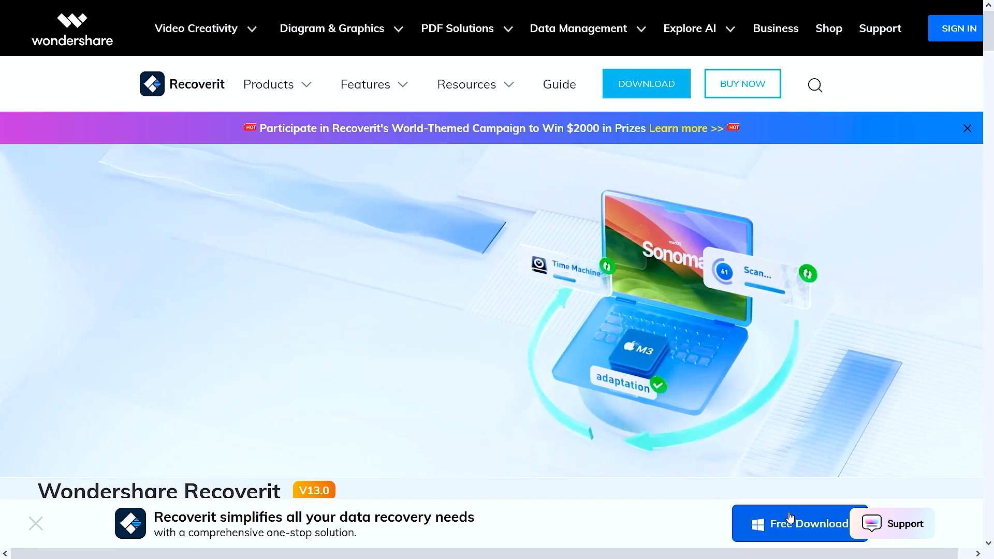
- Download the Recoverit installer from the Wondershare website
left_click(790, 518)
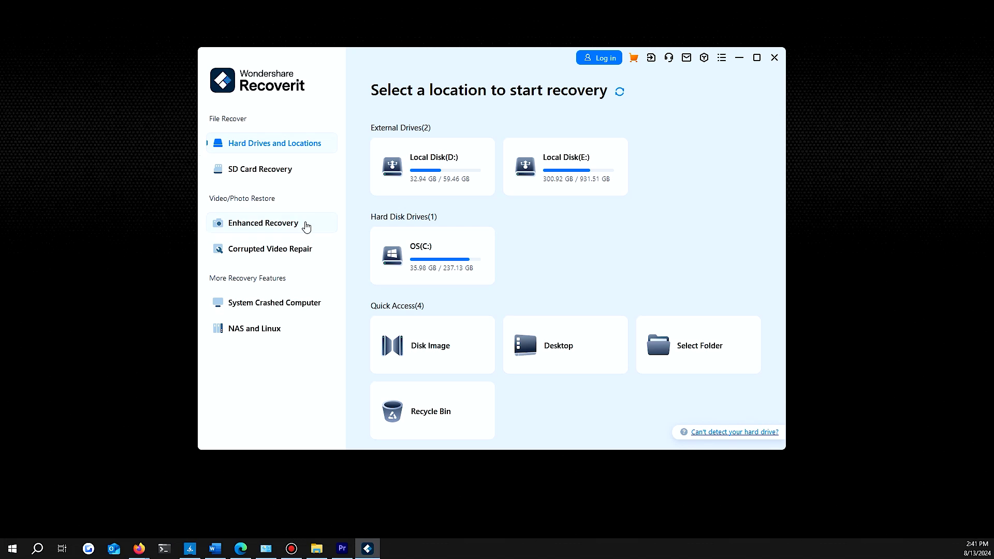
- Run an SD Card Recovery scan of the SDXC card until it finishes
left_click(305, 178)
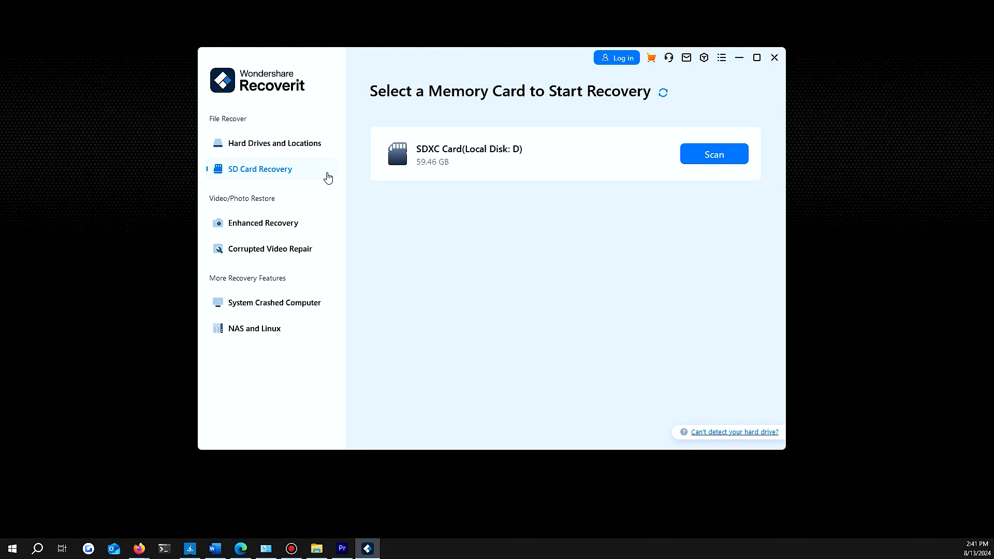
left_click(689, 164)
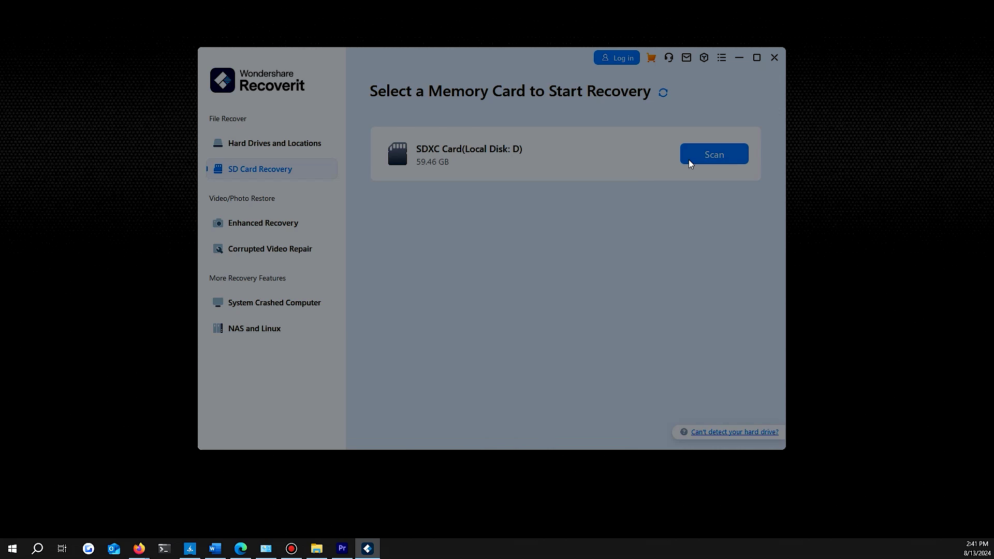
left_click(470, 311)
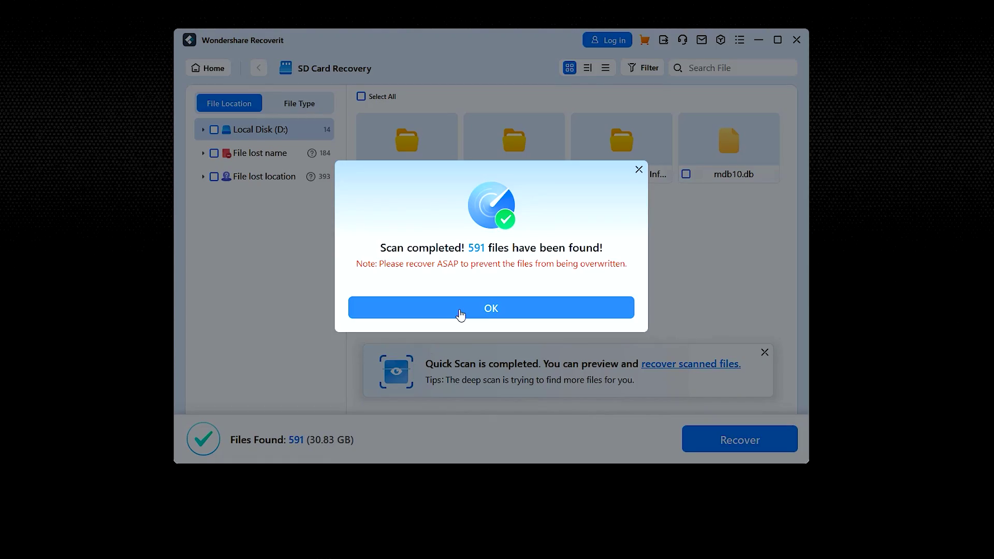
left_click(461, 310)
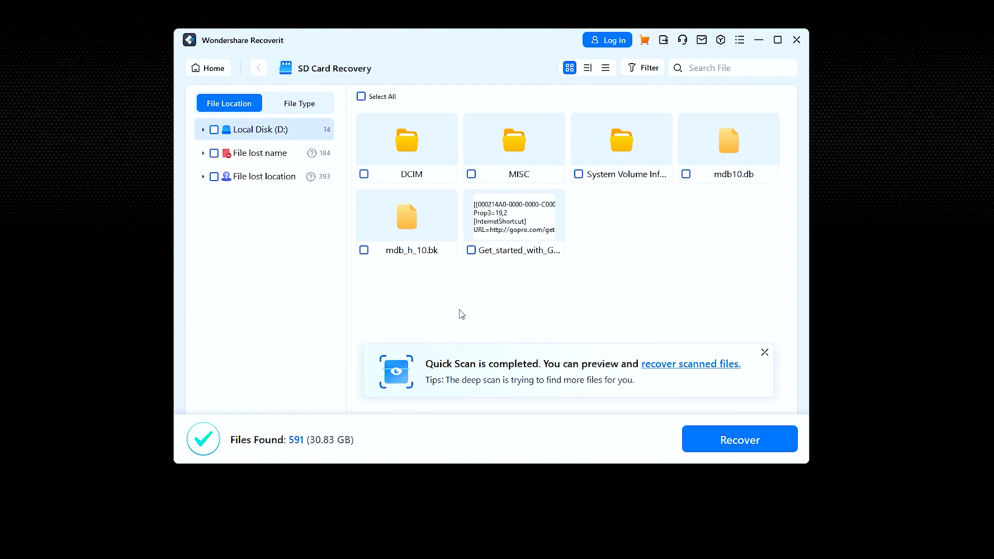
- Open DCIM > 100GOPRO and preview the GX010319.MP4 video
double_click(419, 162)
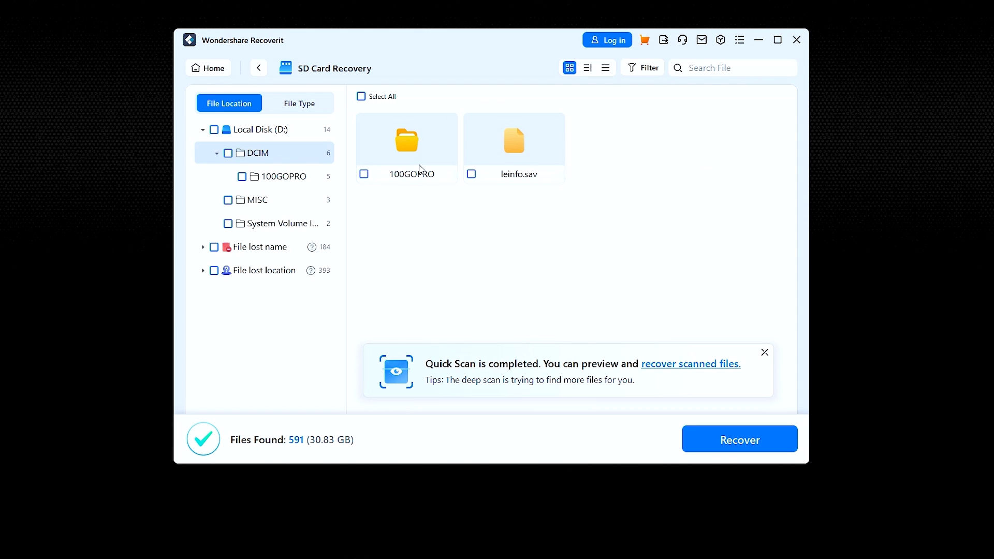
double_click(420, 169)
double_click(403, 151)
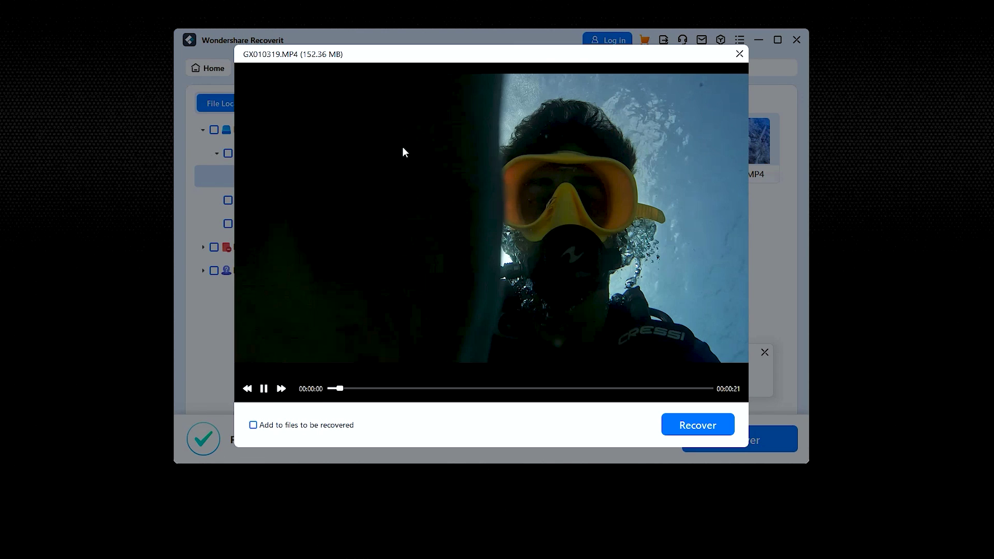
left_click(264, 389)
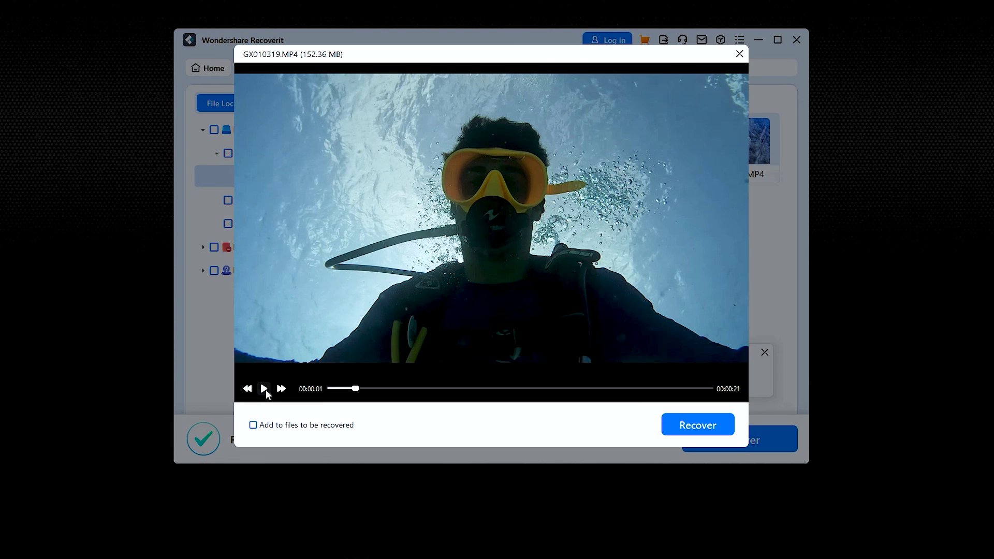
key("Escape")
- Mark GL010319.LRV, GX010319.THM and GX010320.MP4 for recovery
left_click(471, 174)
left_click(578, 174)
left_click(686, 174)
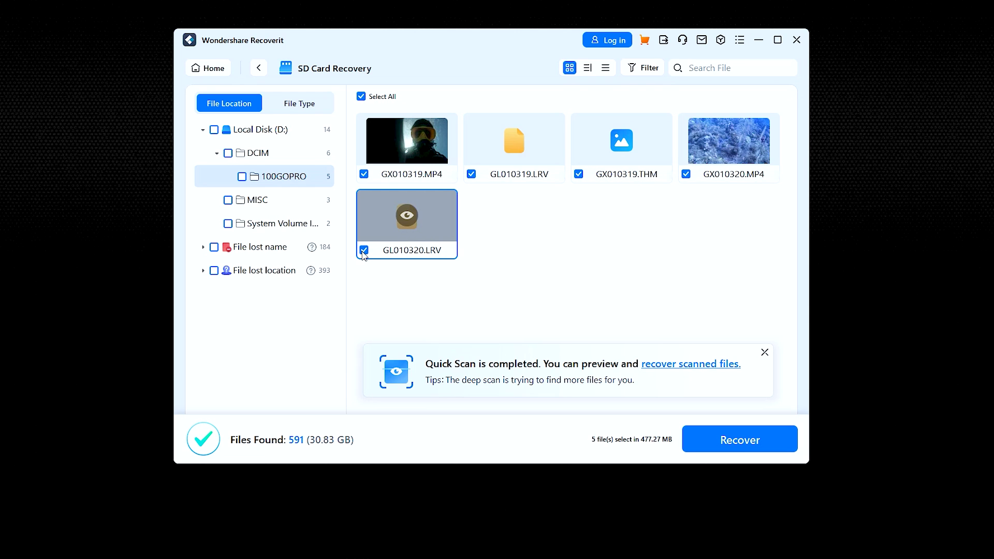